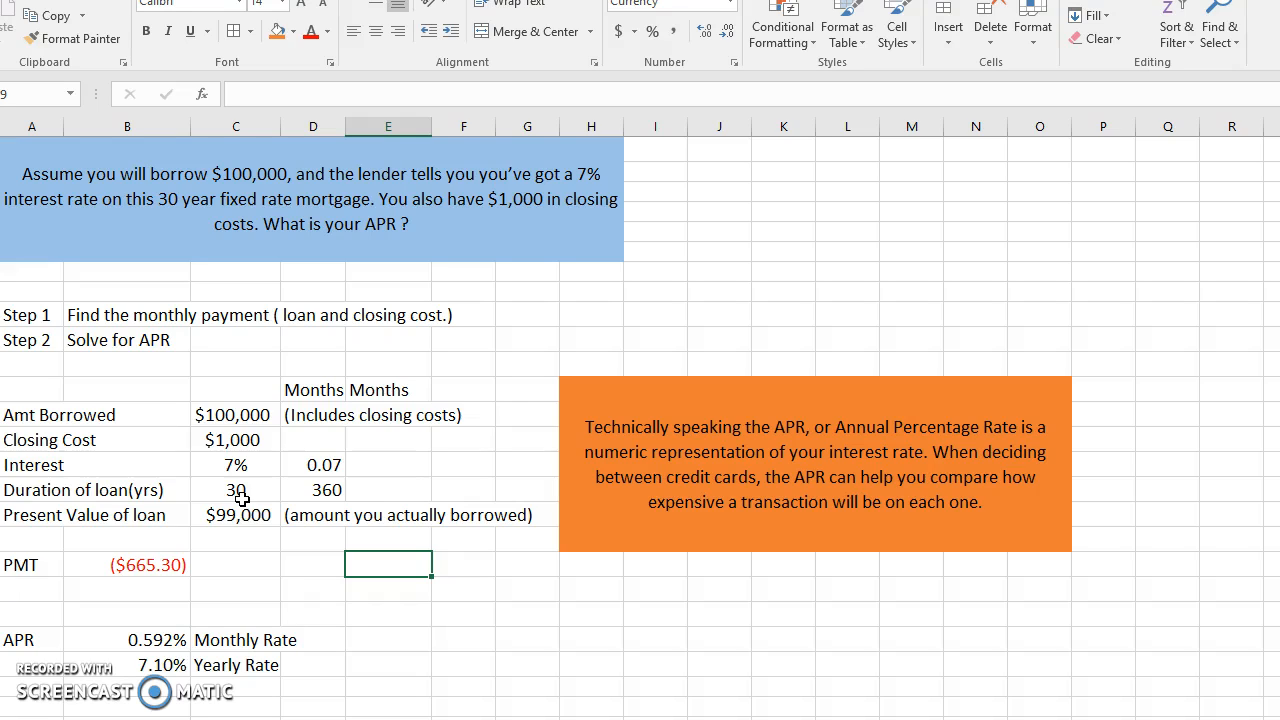
- Examine the formula behind the loan duration in months in cell D16
{"action": "left_click", "coordinate": [322, 492]}
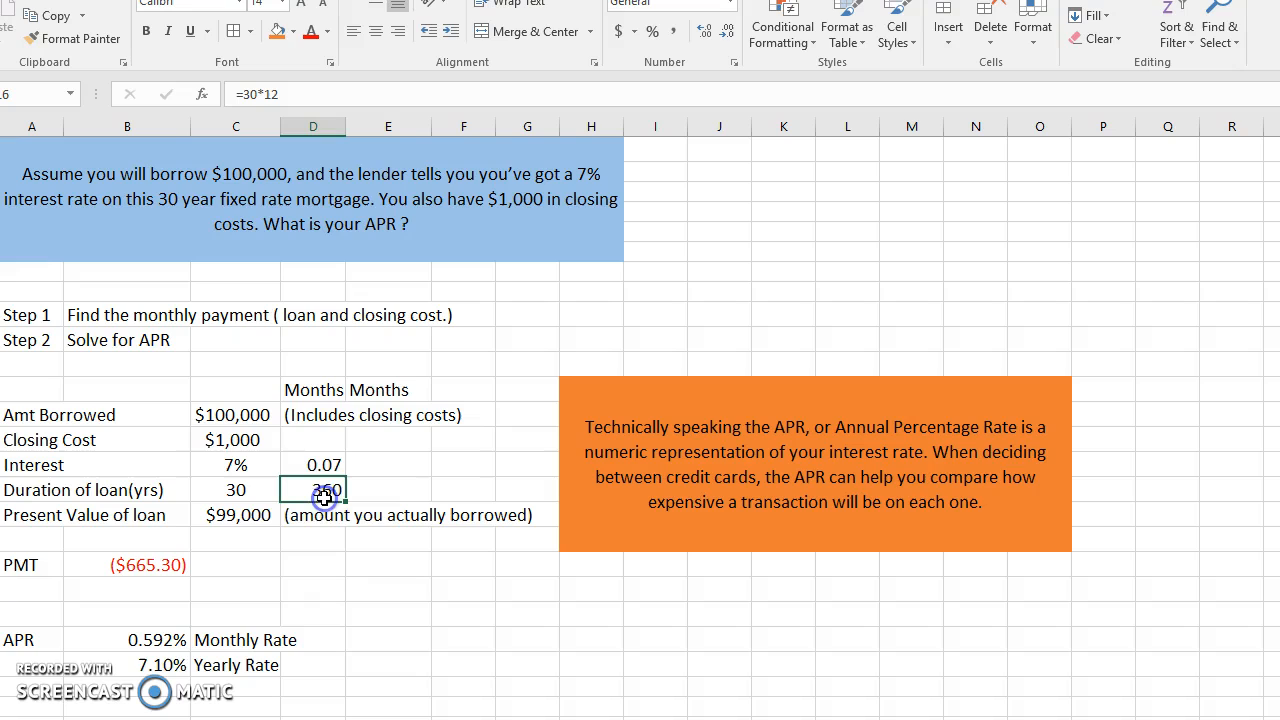
{"action": "left_click", "coordinate": [283, 95]}
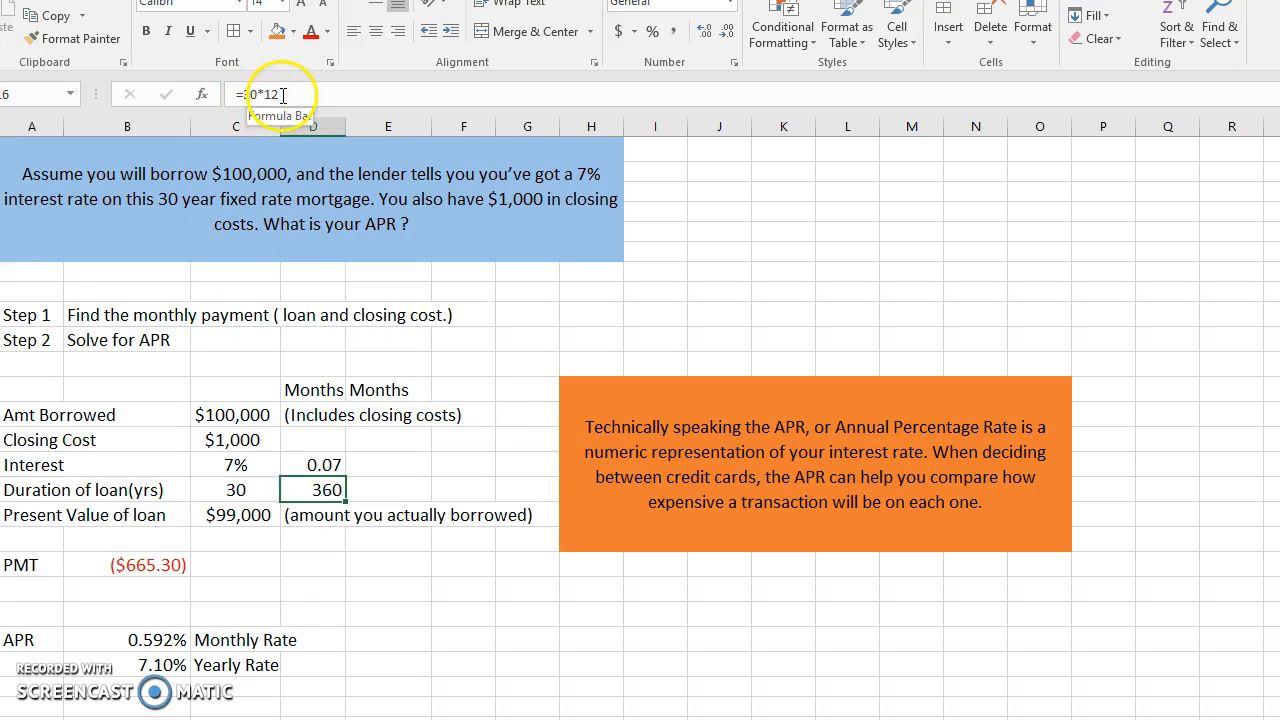
{"action": "left_click", "coordinate": [396, 584]}
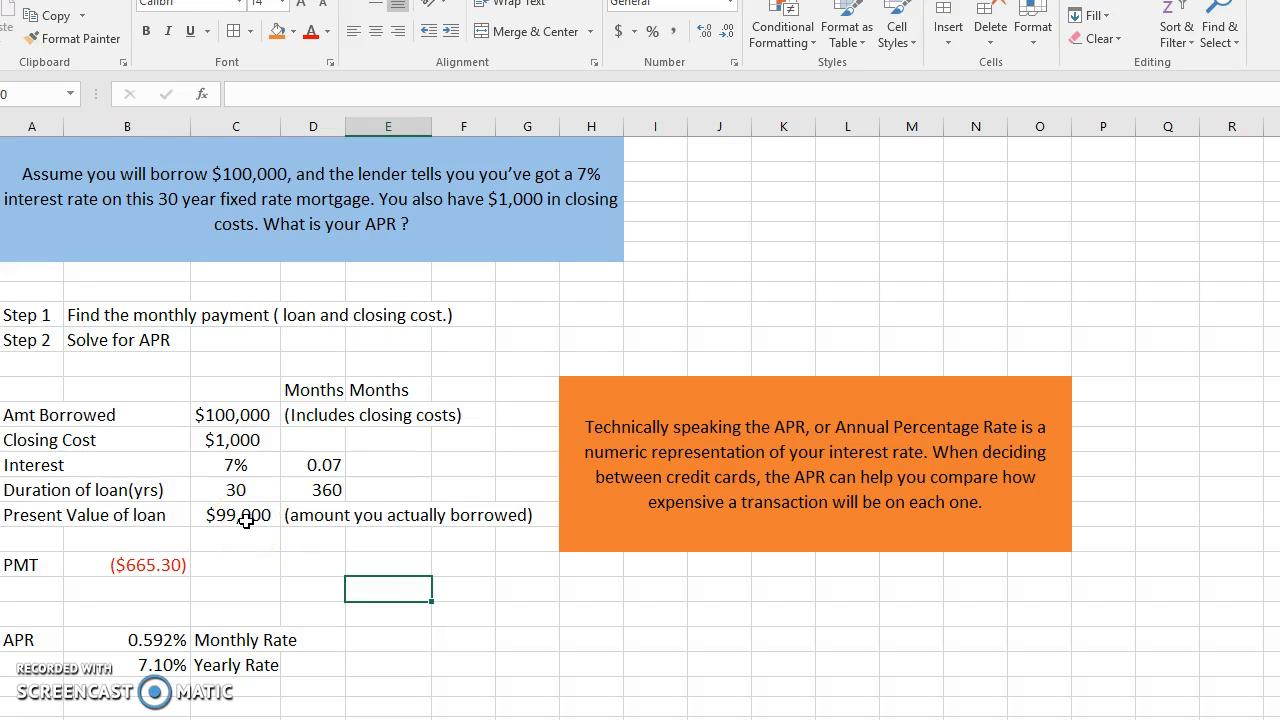
- Calculate the monthly payment in cell E19 with =PMT(D15/12,D16,C13), using the interest rate, number of months and amount borrowed
{"action": "left_click", "coordinate": [371, 568]}
{"action": "type", "text": "="}
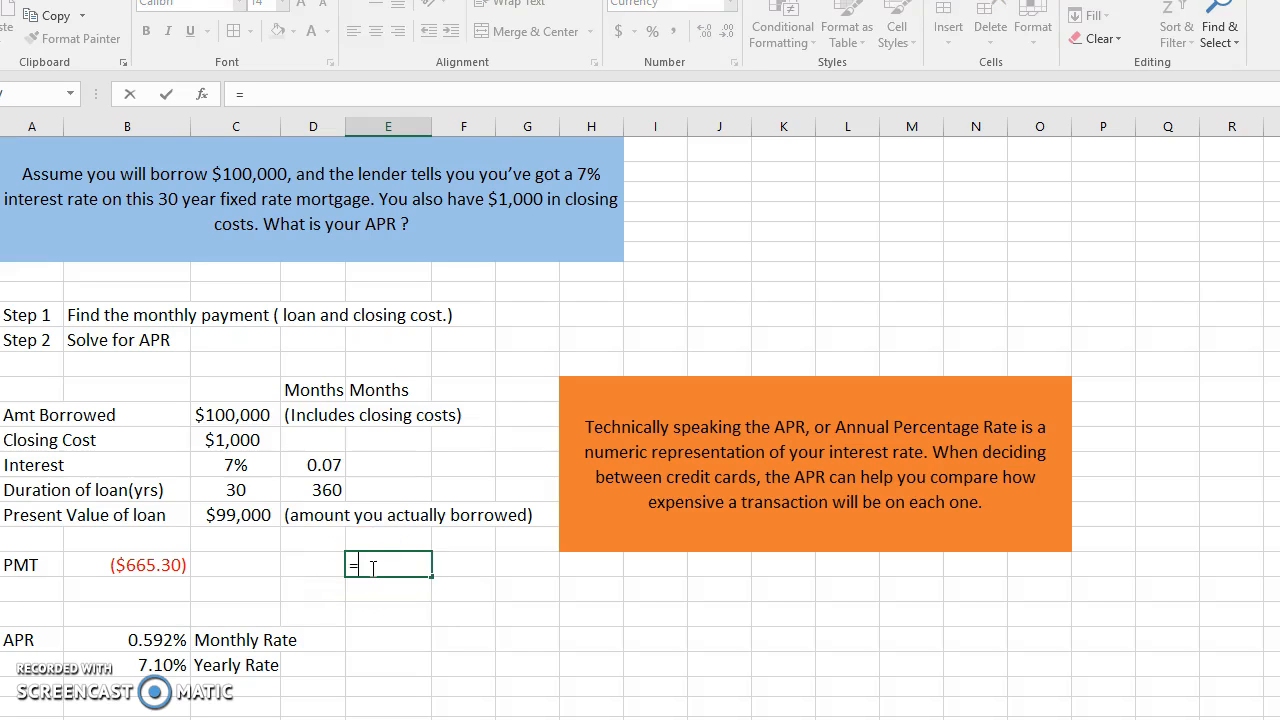
{"action": "type", "text": "pmt"}
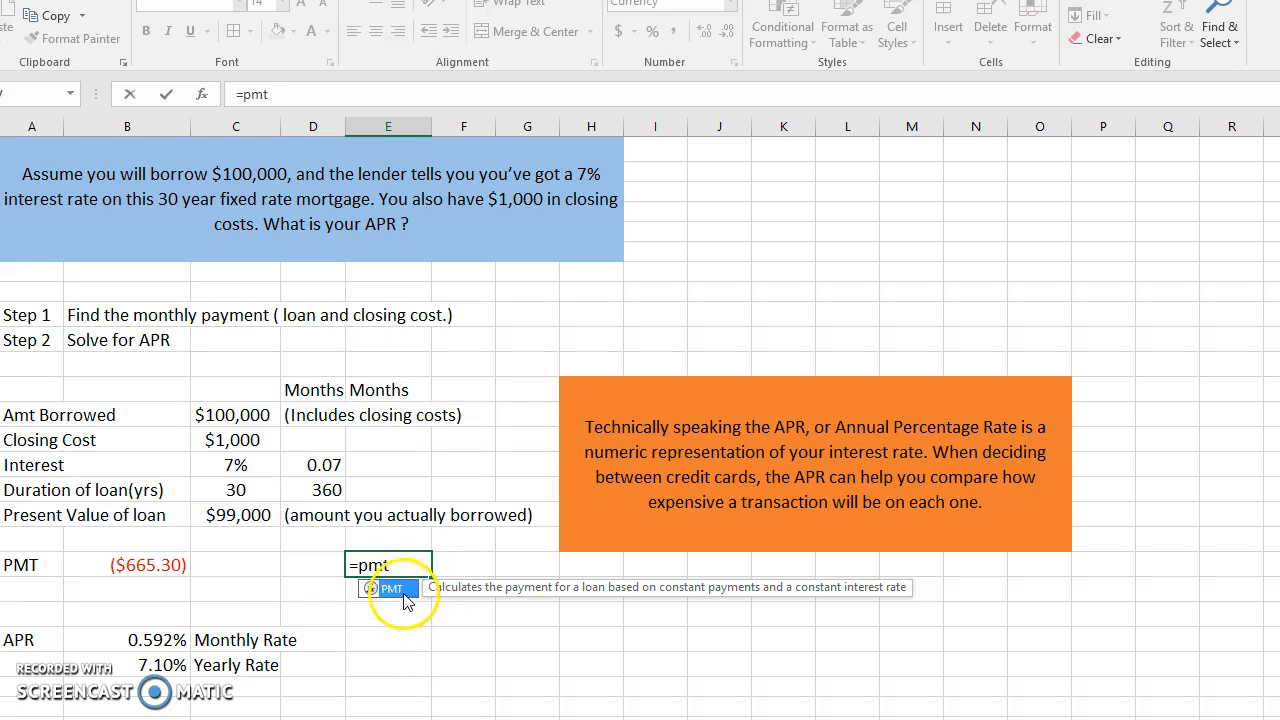
{"action": "double_click", "coordinate": [400, 591]}
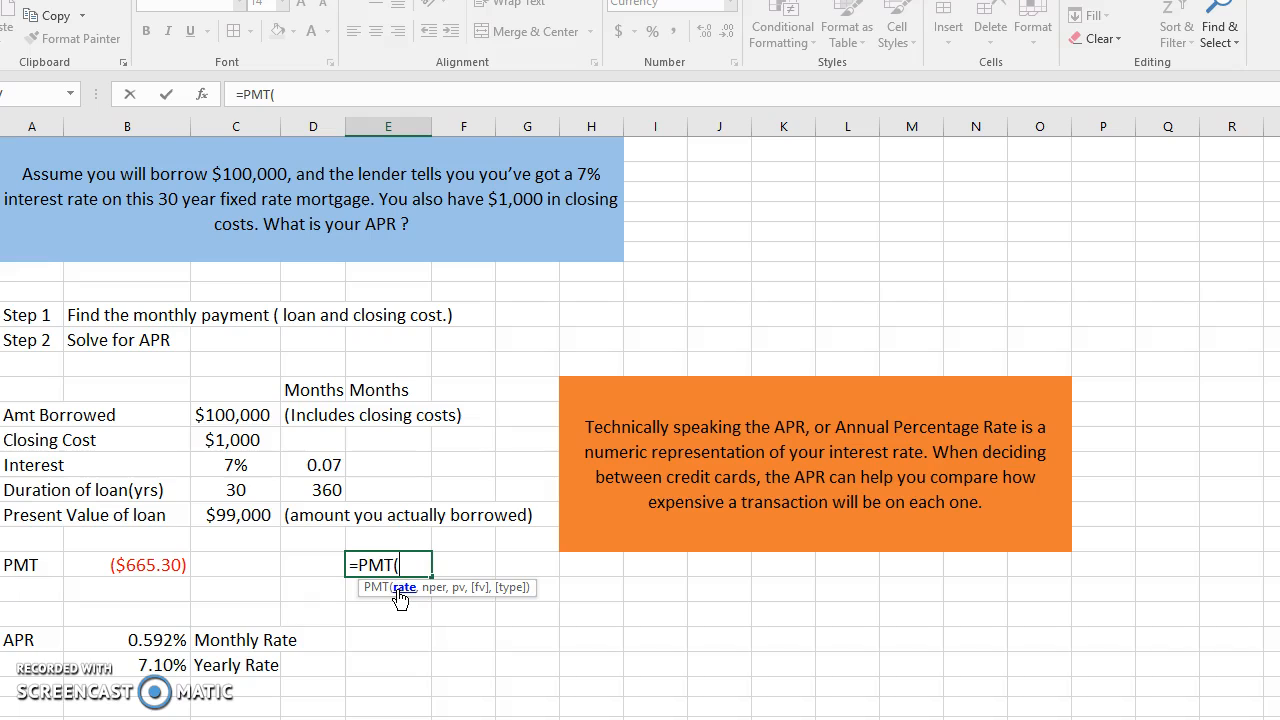
{"action": "left_click", "coordinate": [318, 463]}
{"action": "type", "text": "/12"}
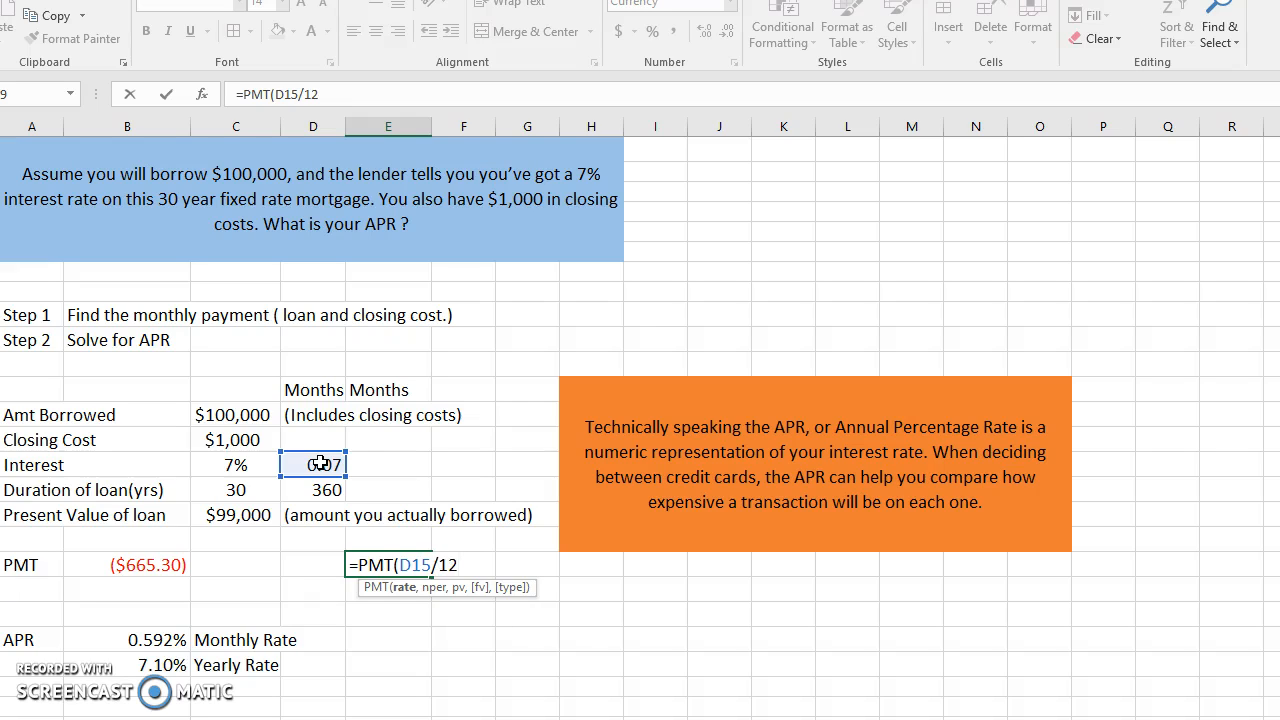
{"action": "type", "text": ","}
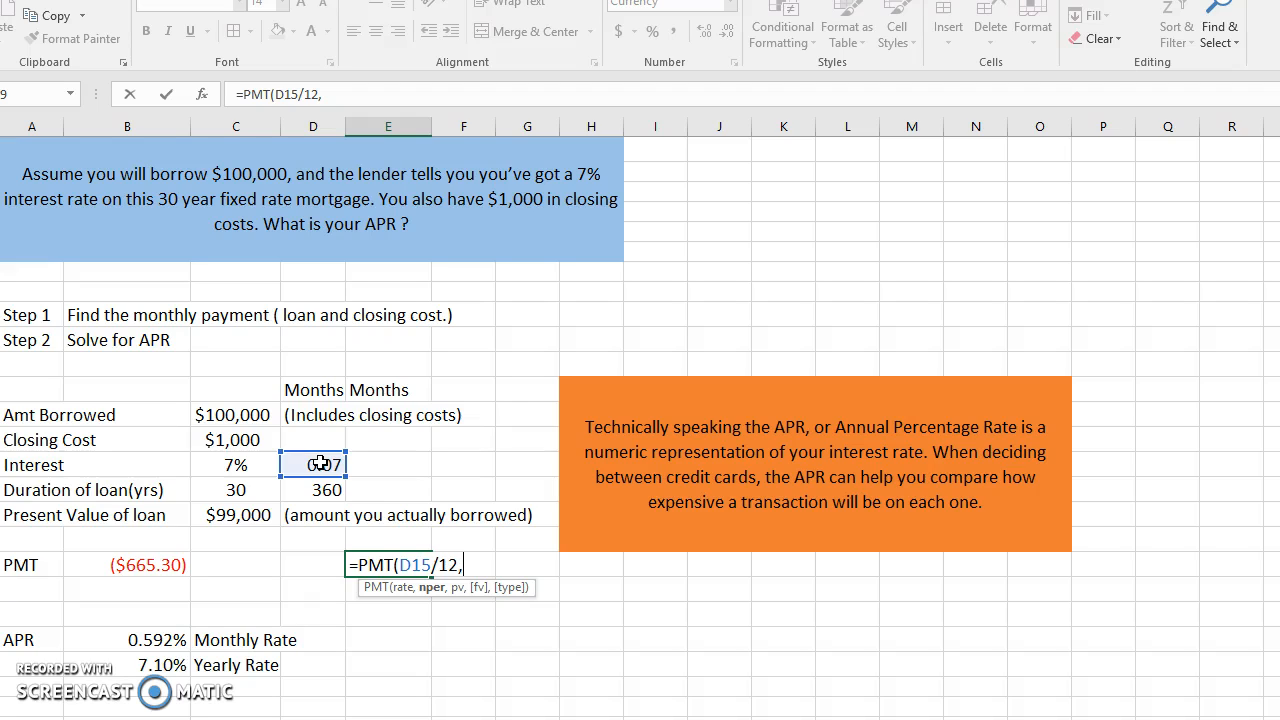
{"action": "left_click", "coordinate": [327, 490]}
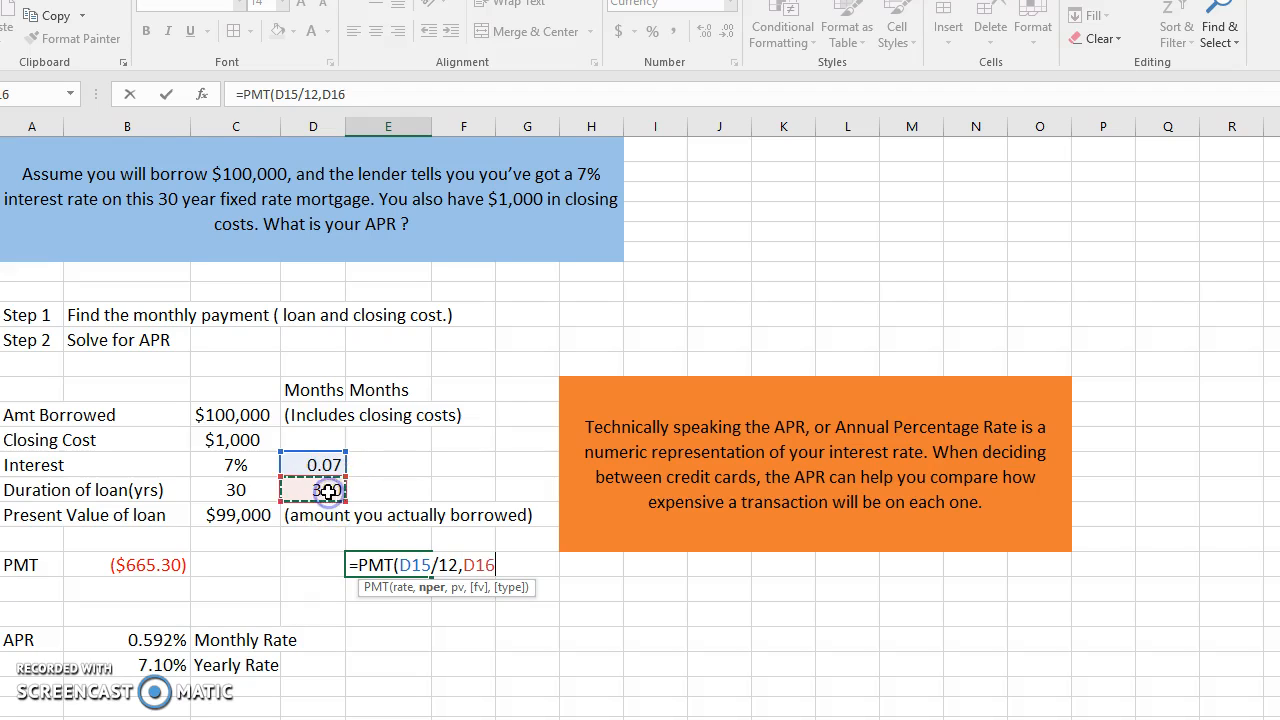
{"action": "type", "text": ","}
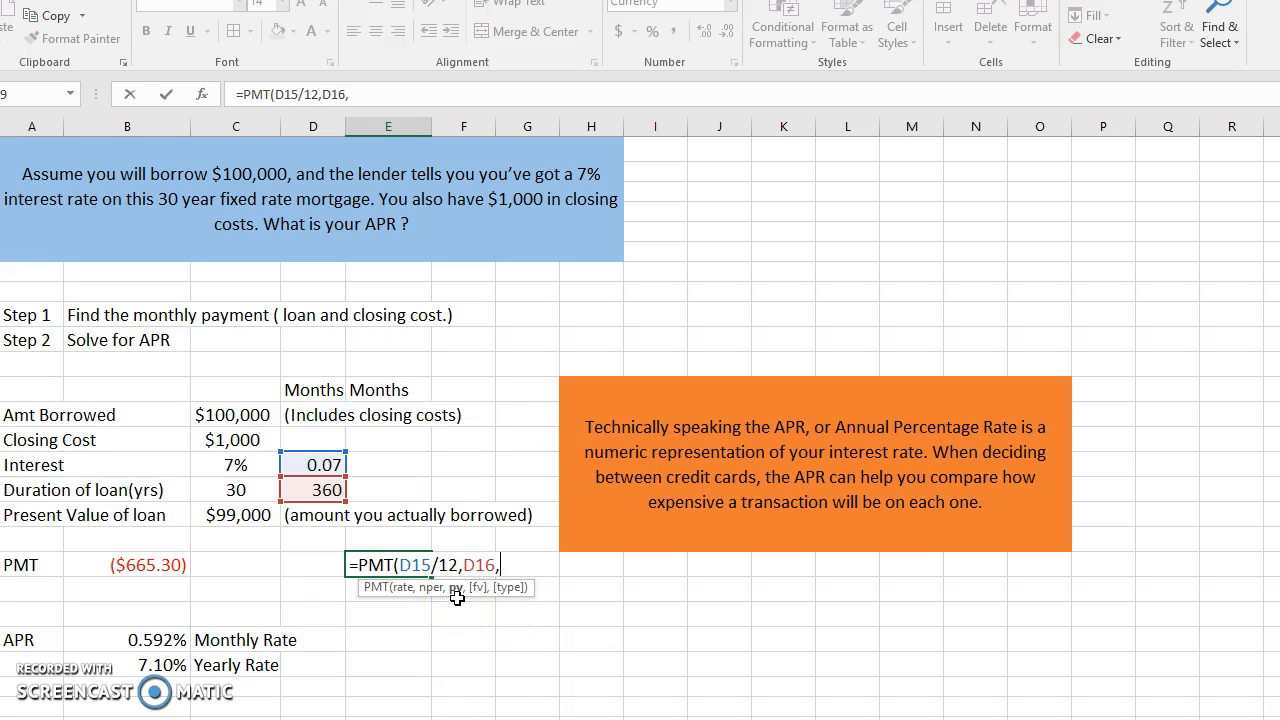
{"action": "left_click", "coordinate": [246, 418]}
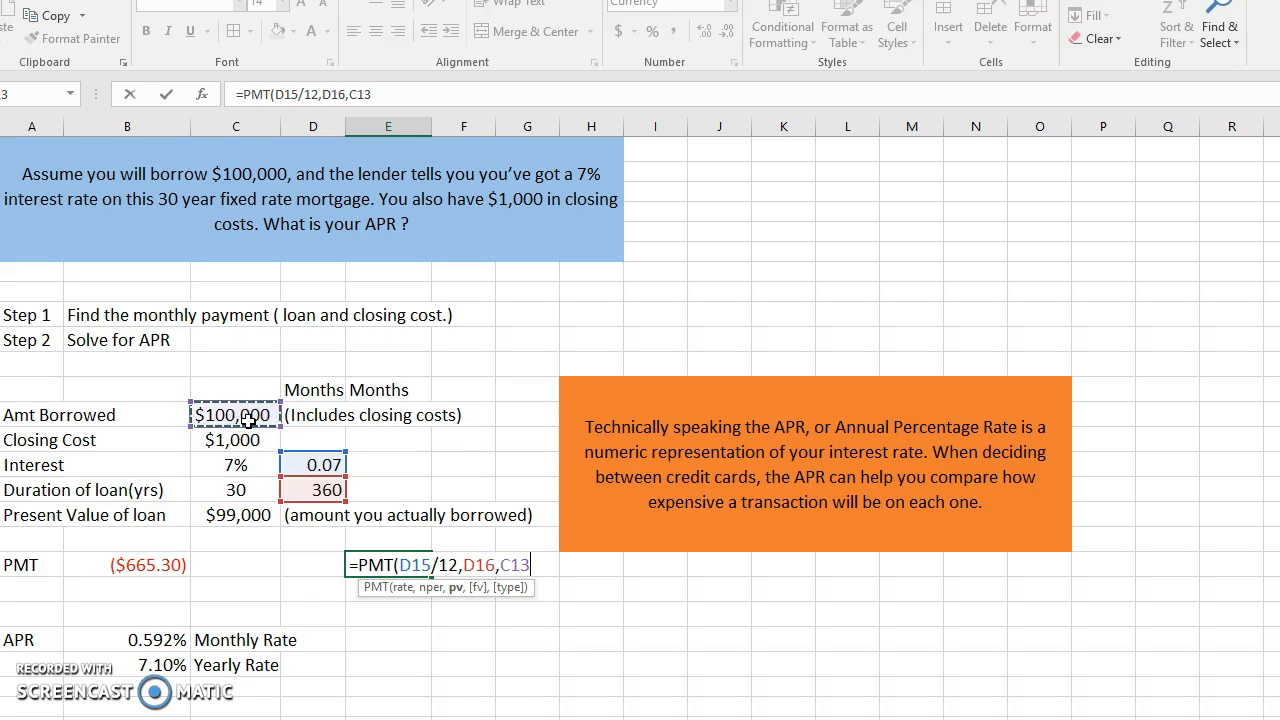
{"action": "type", "text": ")"}
{"action": "key", "text": "Return"}
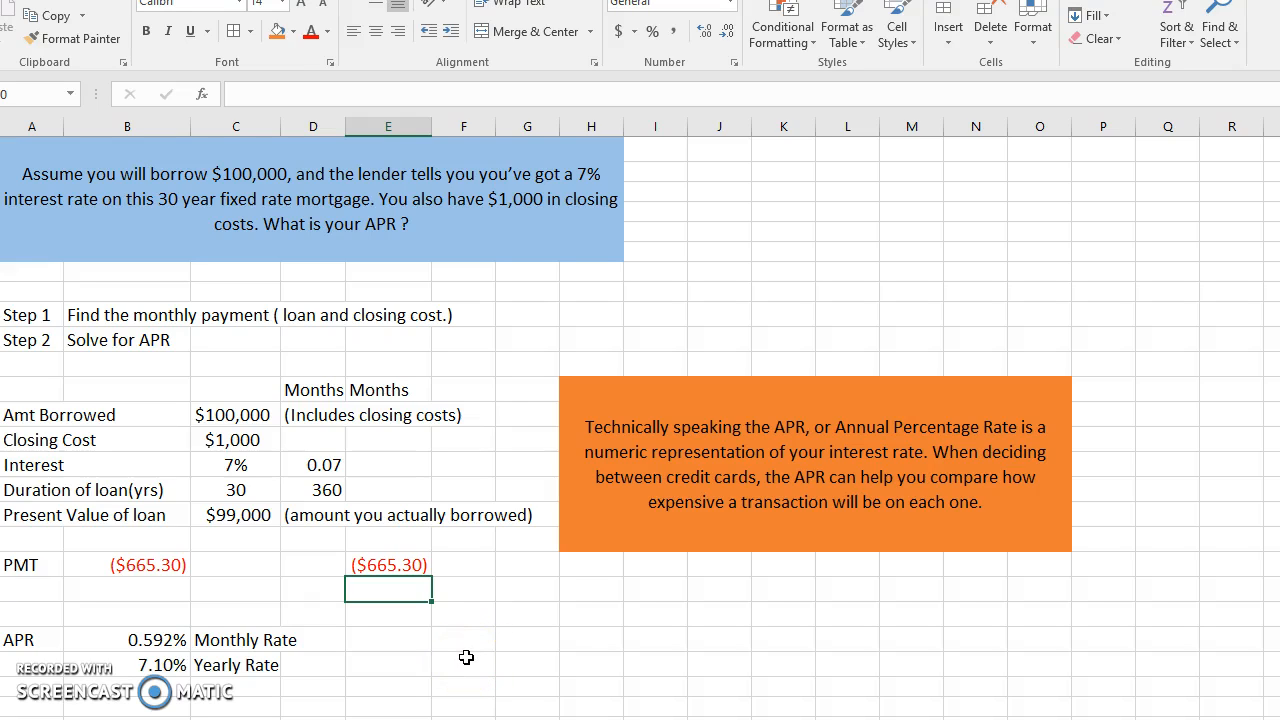
- Calculate the monthly rate in cell E22 with =RATE(D16,E19,C17), using the months, payment and present value of the loan
{"action": "left_click", "coordinate": [389, 643]}
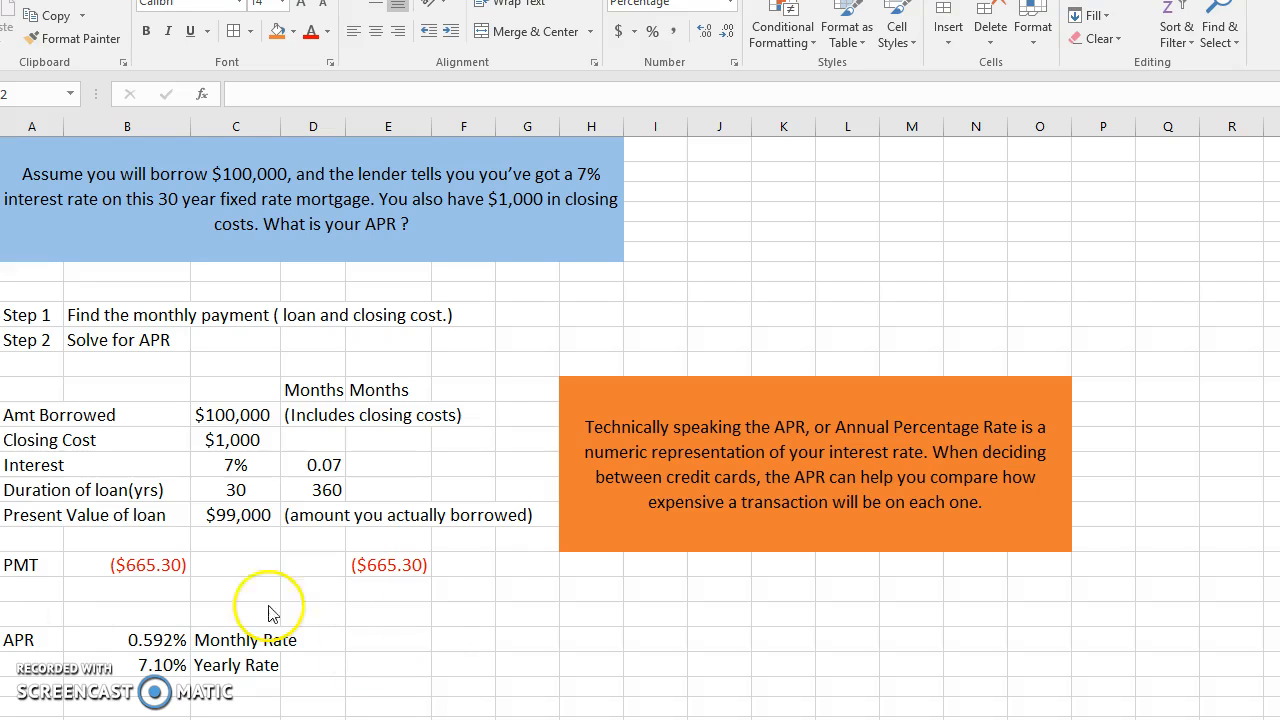
{"action": "left_click", "coordinate": [383, 640]}
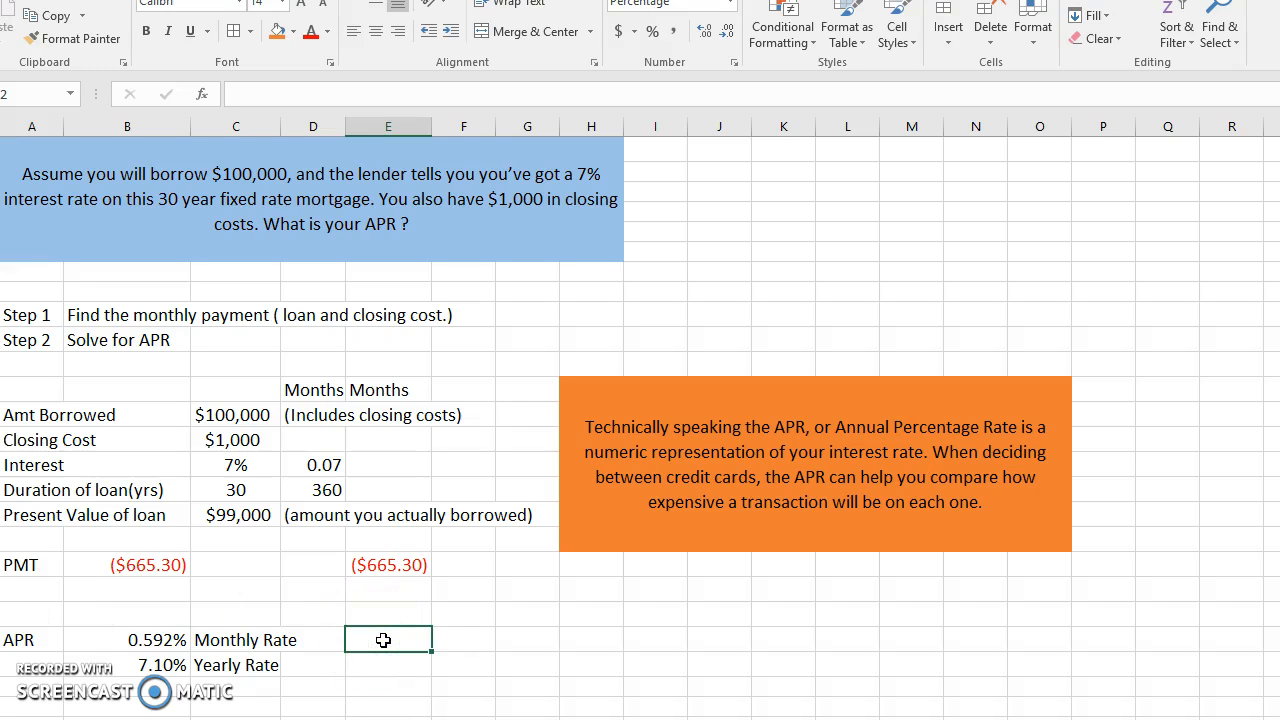
{"action": "type", "text": "="}
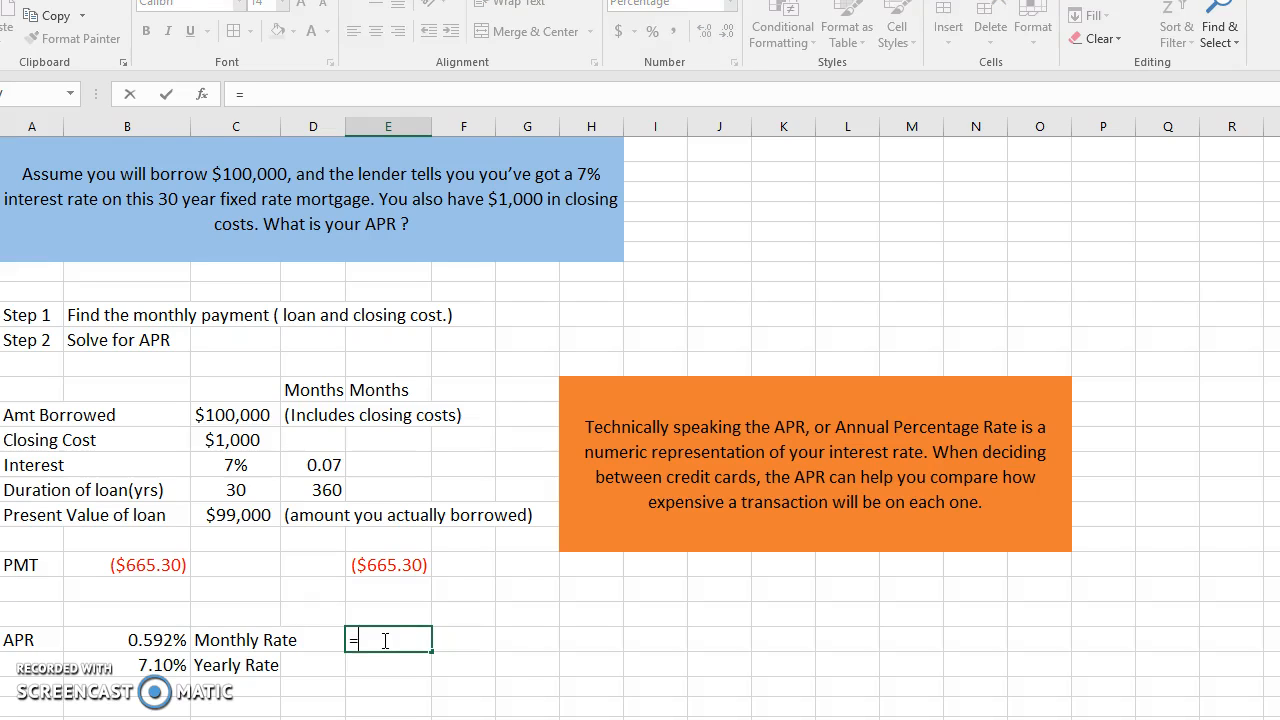
{"action": "type", "text": "ra"}
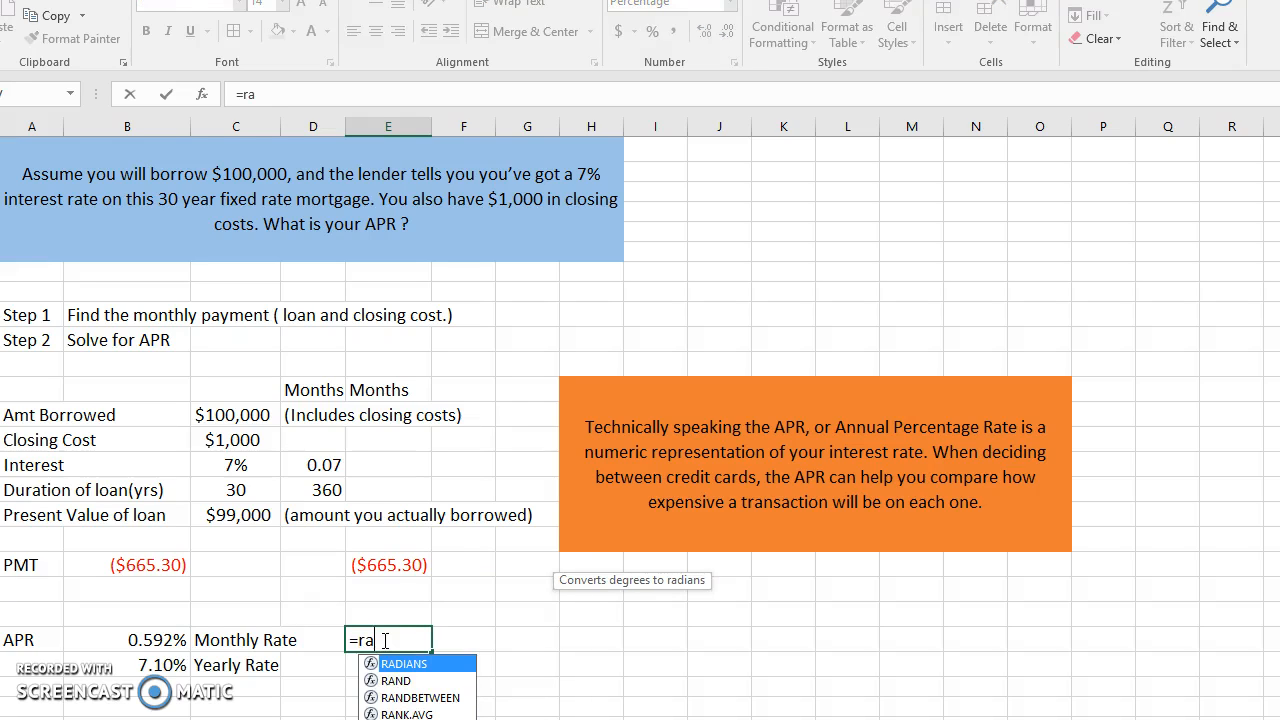
{"action": "type", "text": "te"}
{"action": "double_click", "coordinate": [395, 663]}
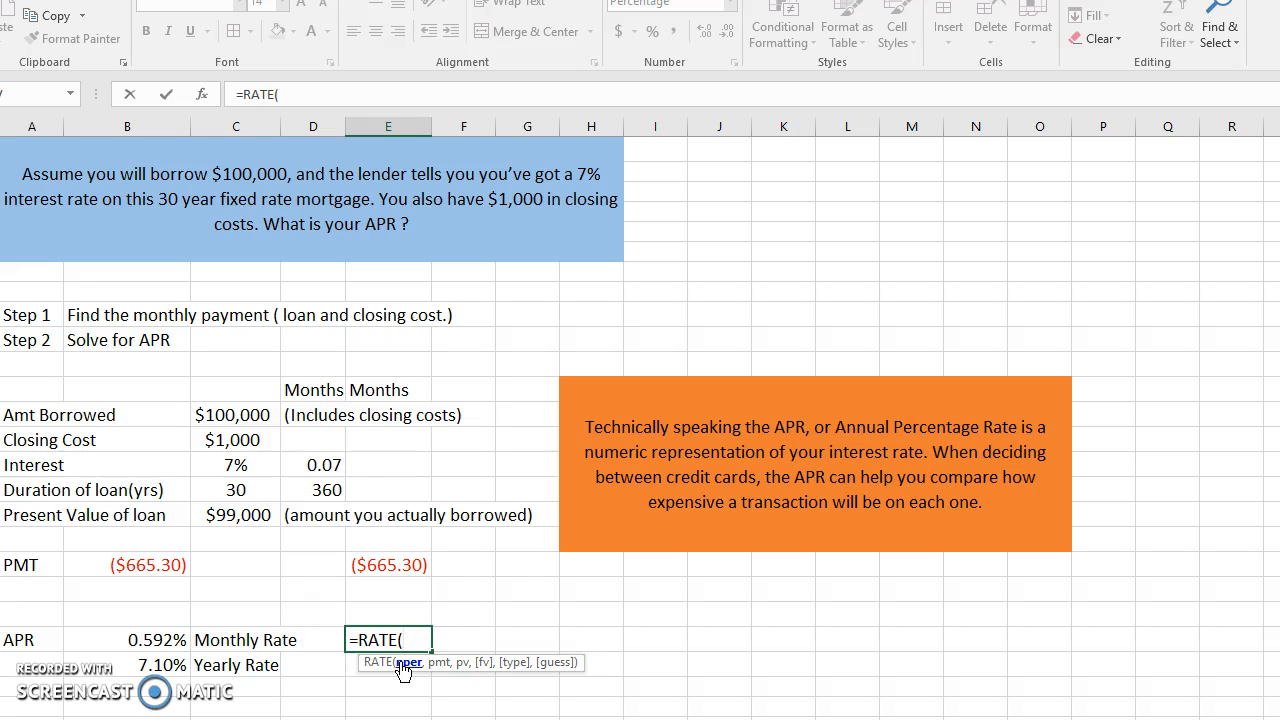
{"action": "left_click", "coordinate": [332, 490]}
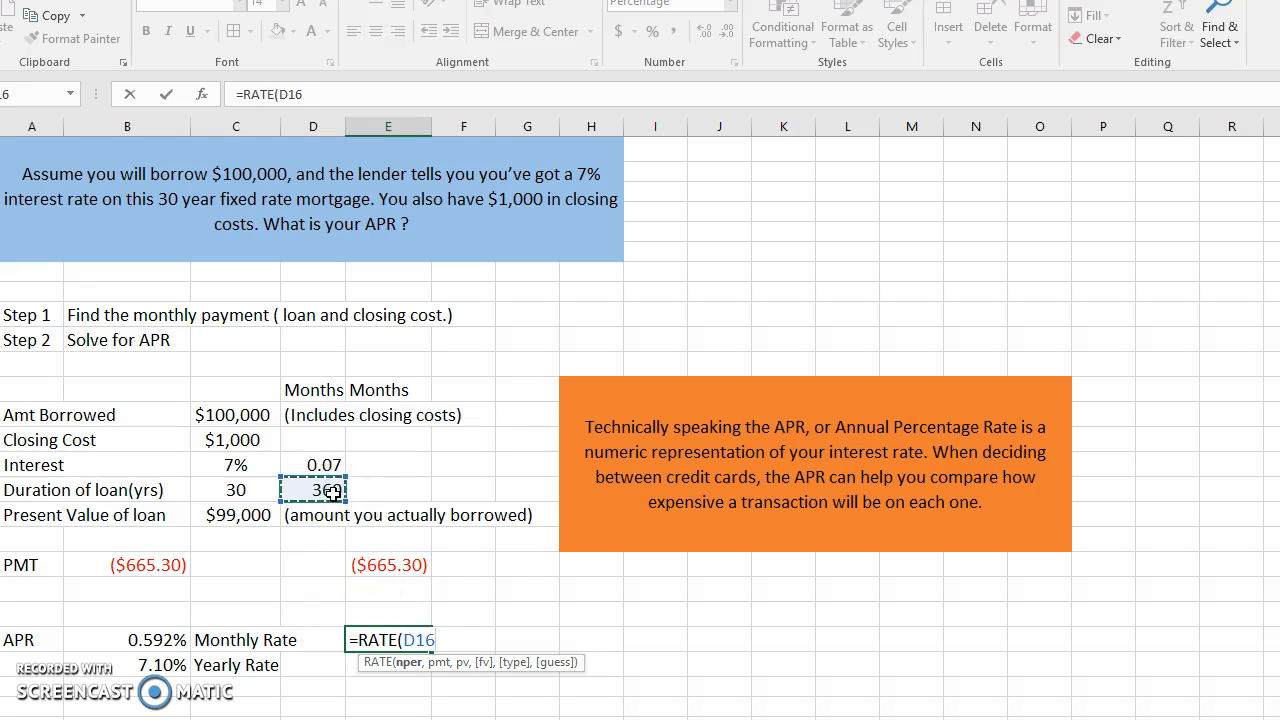
{"action": "type", "text": ","}
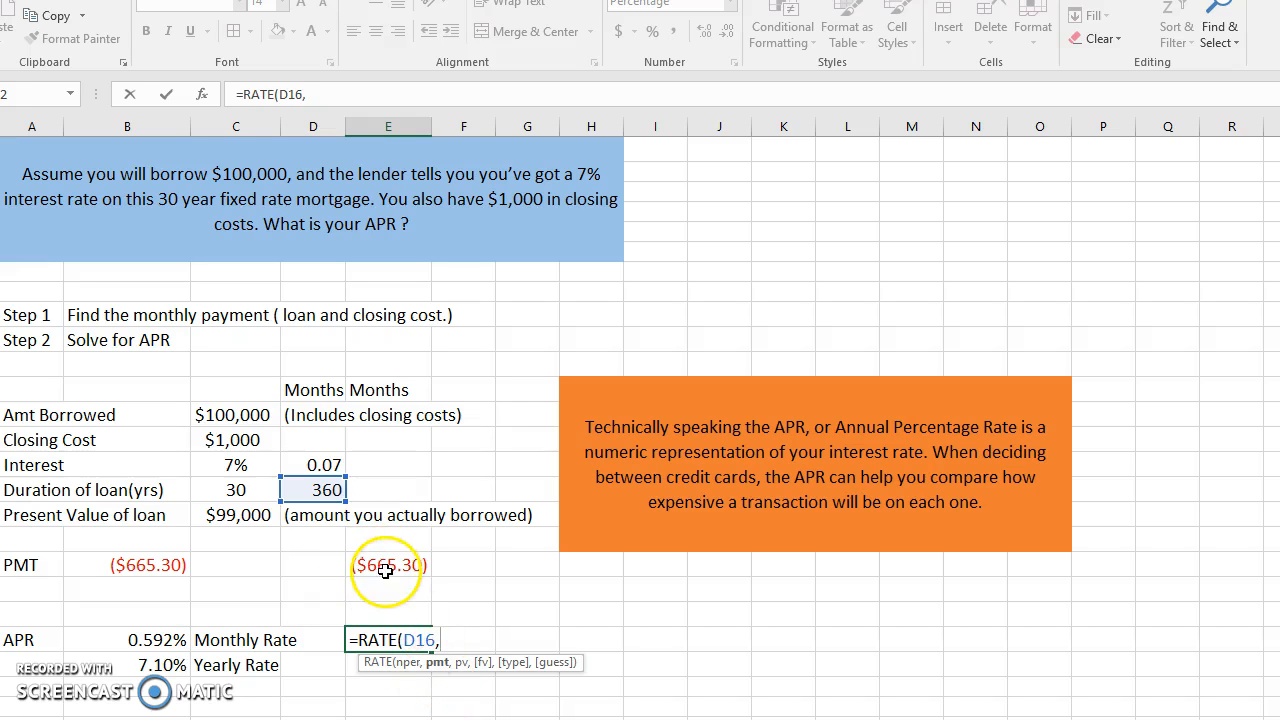
{"action": "left_click", "coordinate": [385, 566]}
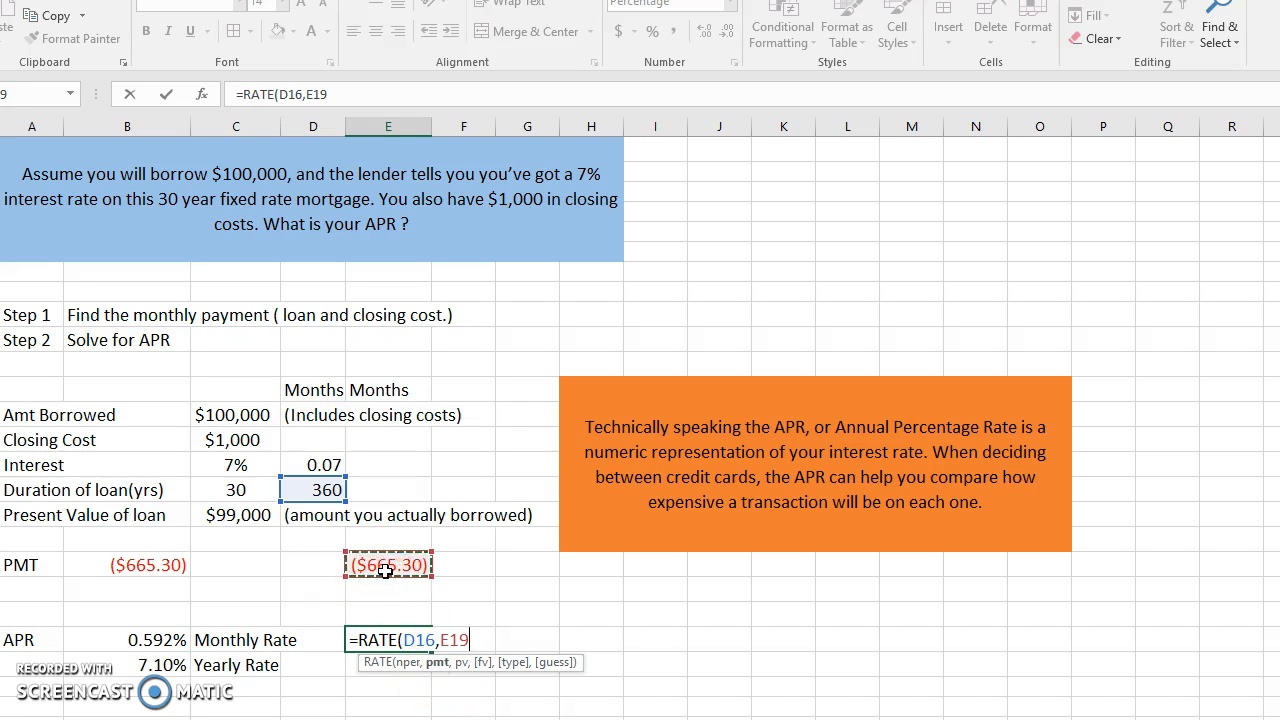
{"action": "type", "text": ","}
{"action": "left_click", "coordinate": [252, 516]}
{"action": "type", "text": ")"}
{"action": "key", "text": "Return"}
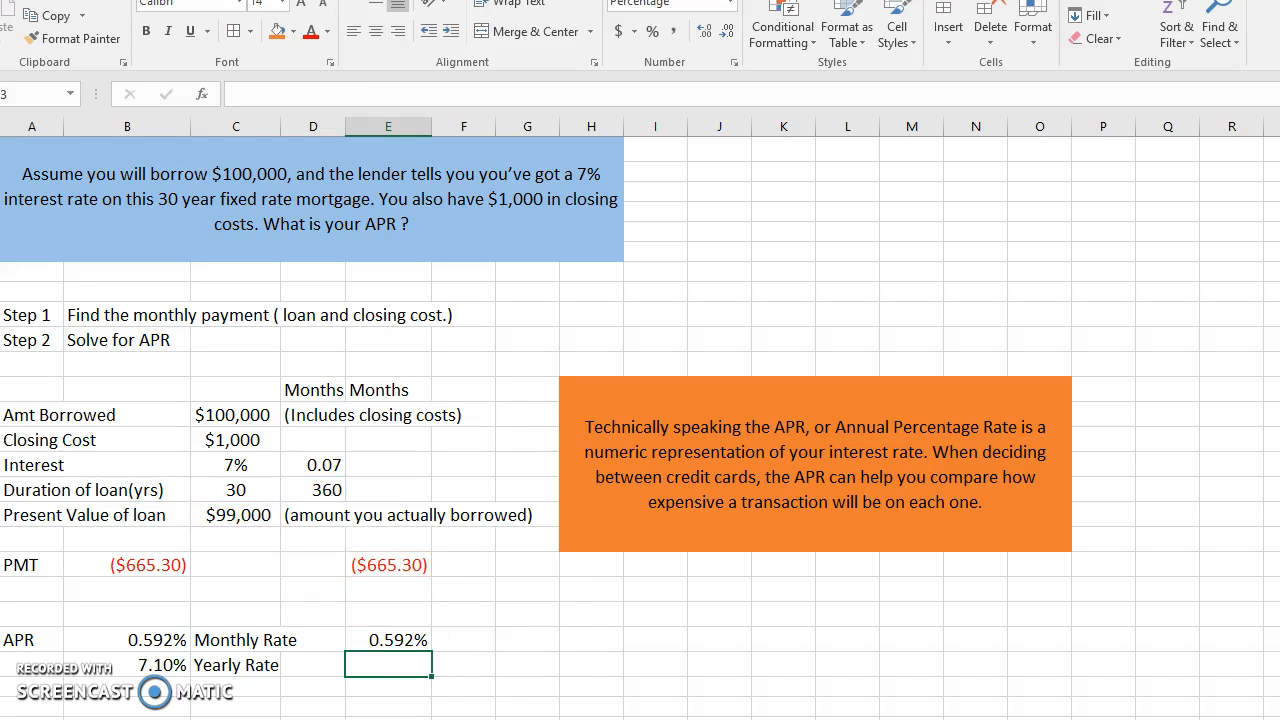
- Calculate the yearly APR in cell E23 by multiplying the monthly rate by 12 with =E22*12
{"action": "left_click", "coordinate": [421, 666]}
{"action": "type", "text": "="}
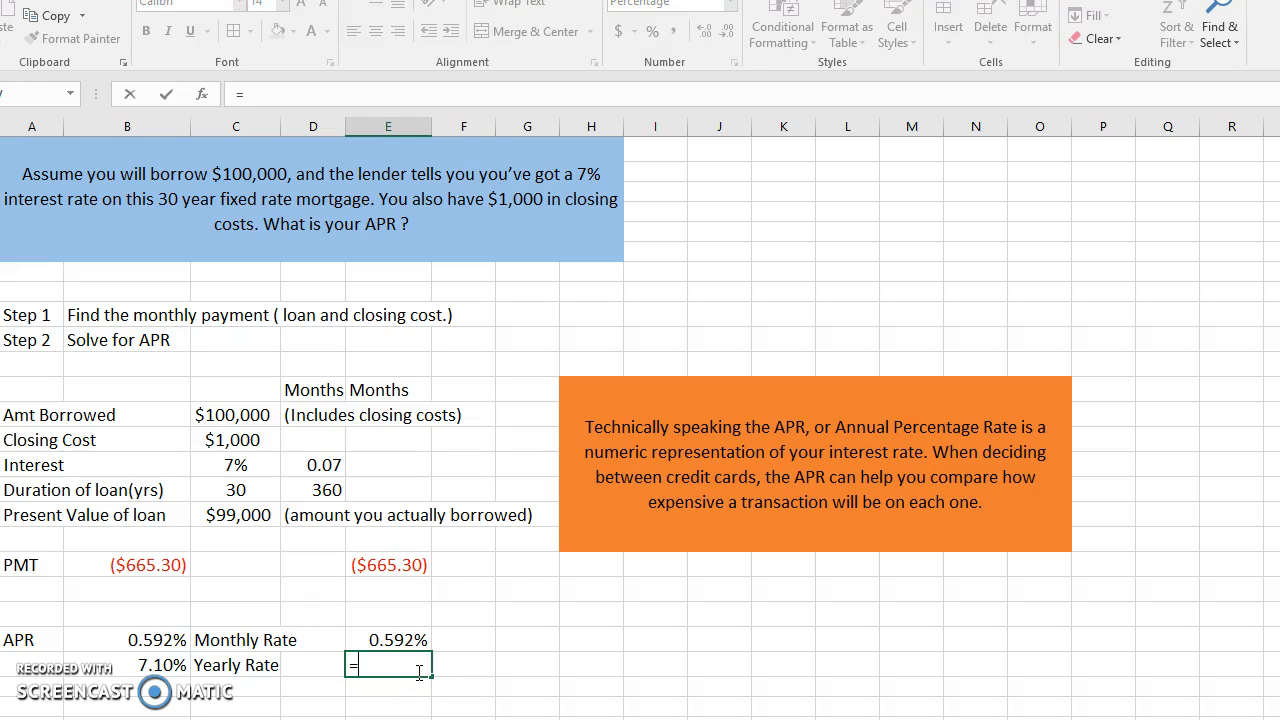
{"action": "left_click", "coordinate": [414, 644]}
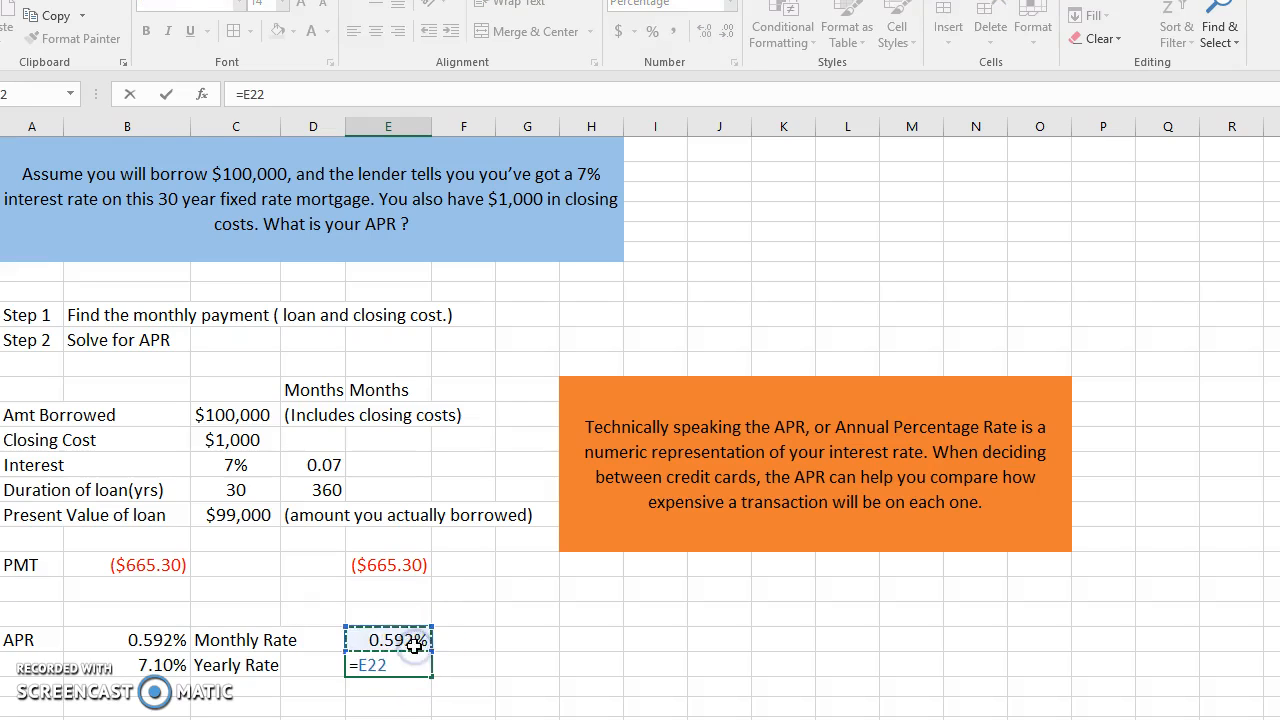
{"action": "type", "text": "*12"}
{"action": "key", "text": "Return"}
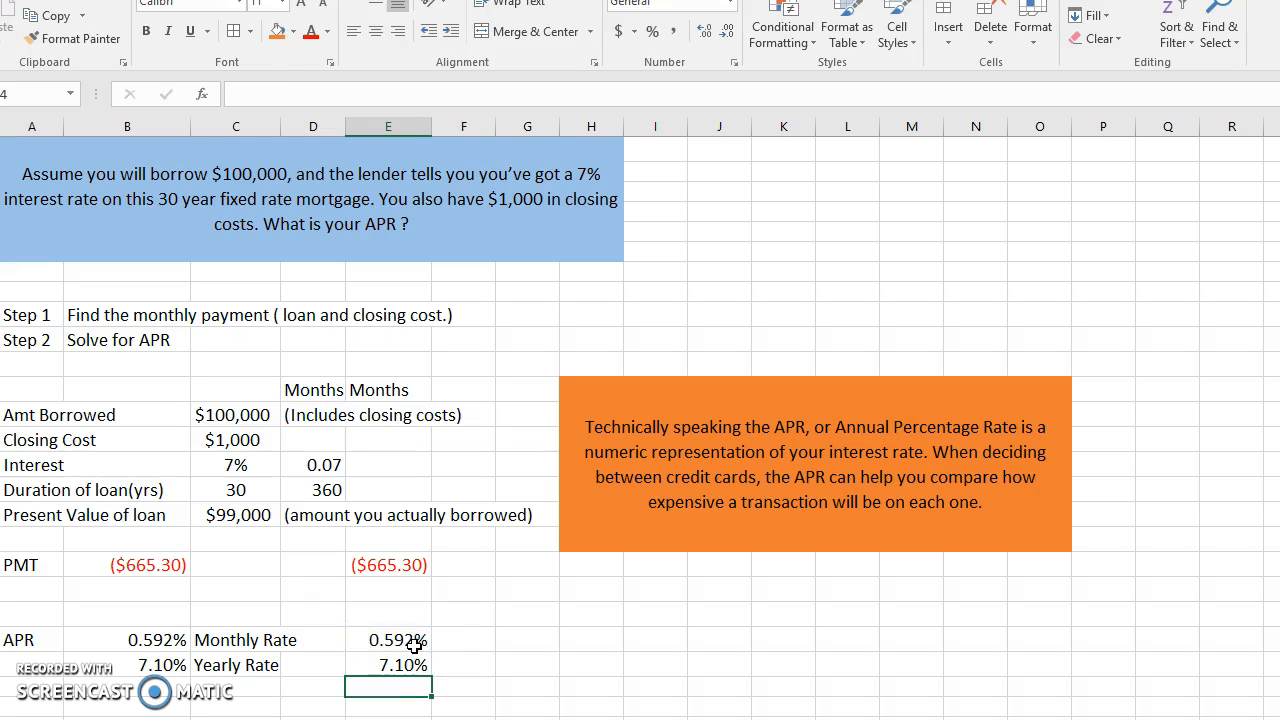